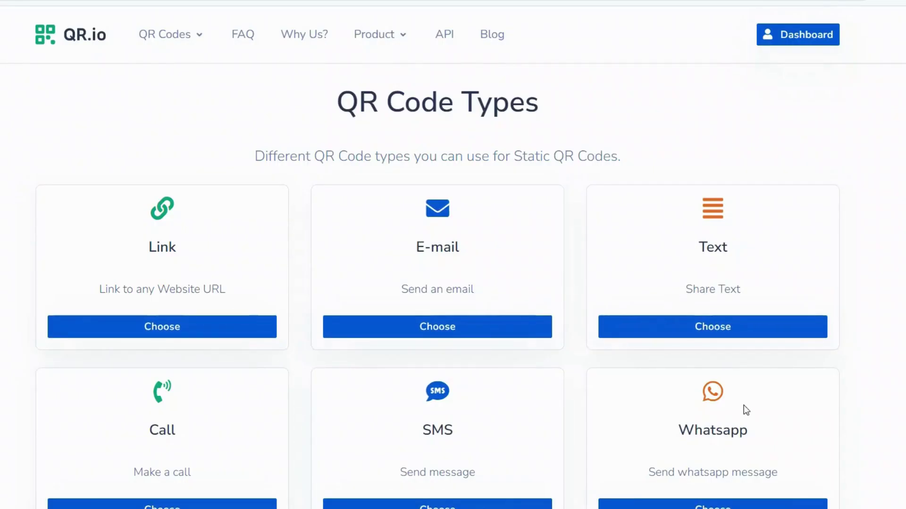
{"action": "scroll", "coordinate": [453, 283], "scroll_direction": "down", "scroll_amount": 2}
{"action": "scroll", "coordinate": [453, 283], "scroll_direction": "down", "scroll_amount": 3}
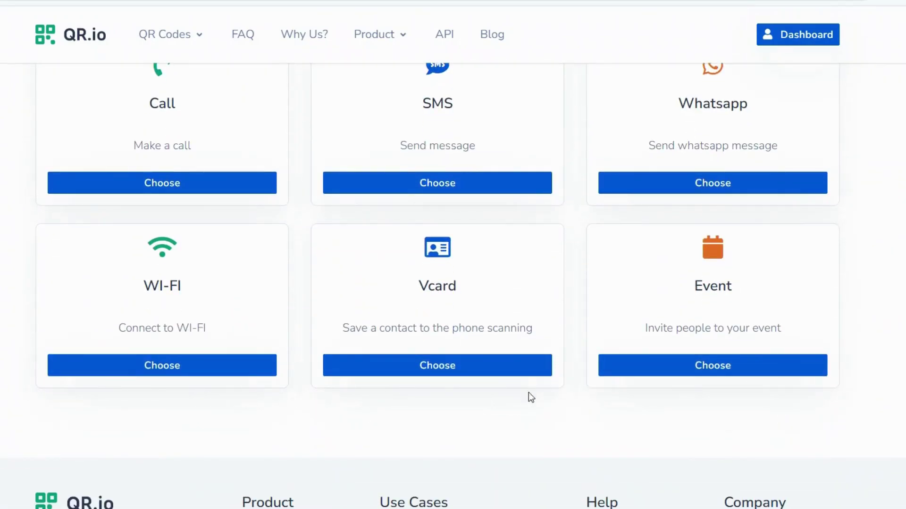
{"action": "scroll", "coordinate": [453, 283], "scroll_direction": "down", "scroll_amount": 1}
{"action": "scroll", "coordinate": [453, 283], "scroll_direction": "down", "scroll_amount": 2}
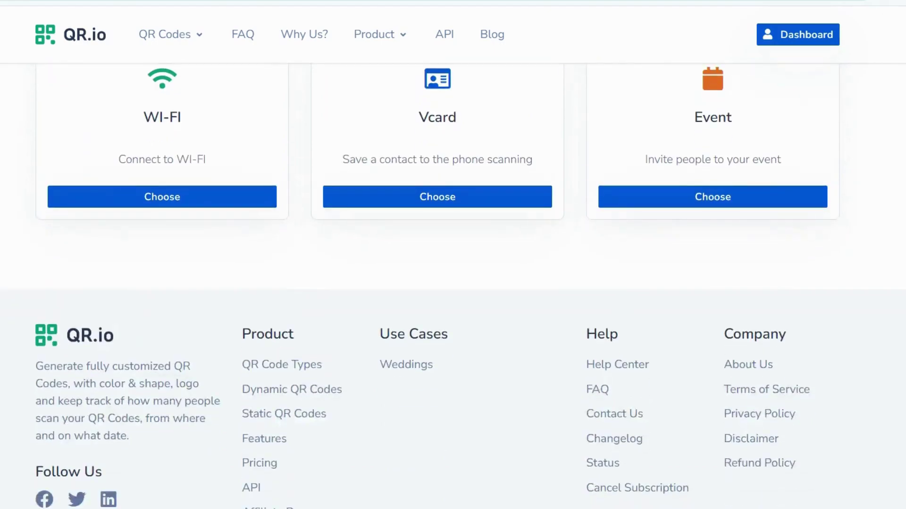
{"action": "scroll", "coordinate": [452, 283], "scroll_direction": "down", "scroll_amount": 1}
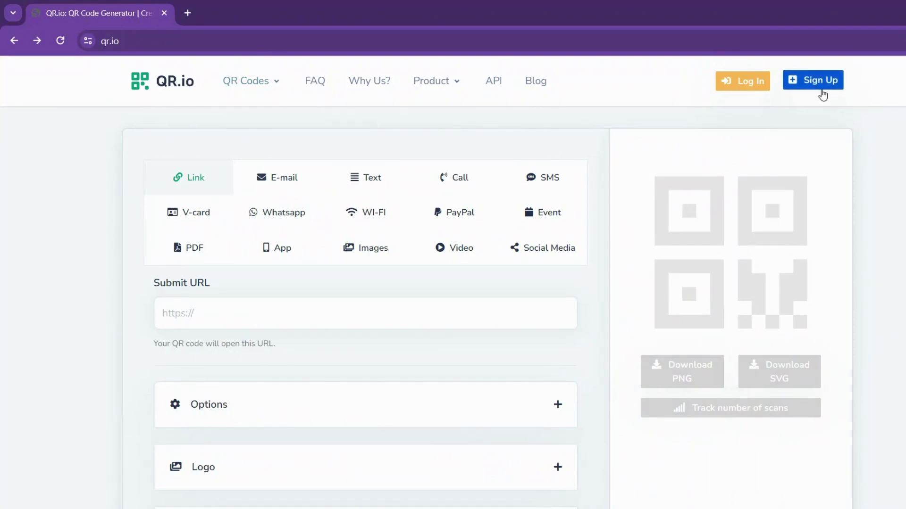
Step: Sign up for a QR.io account with an email to reach the QR type chooser
{"action": "left_click", "coordinate": [839, 80]}
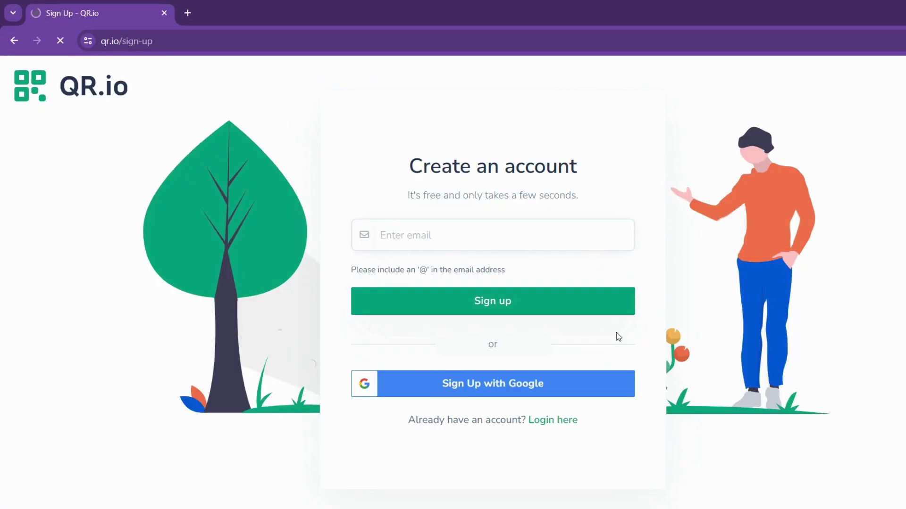
{"action": "left_click", "coordinate": [526, 301]}
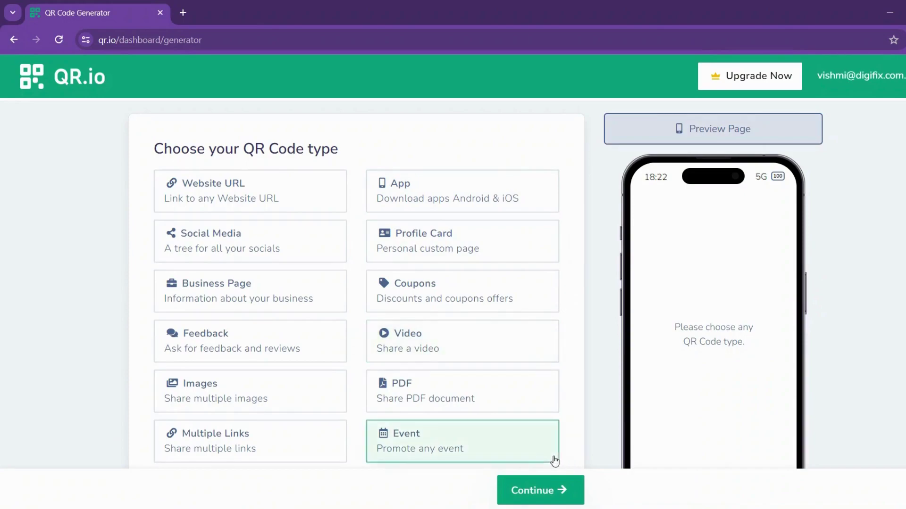
Step: Choose the Profile Card type and compare page colour swatches before settling on Blue
{"action": "left_click", "coordinate": [535, 253]}
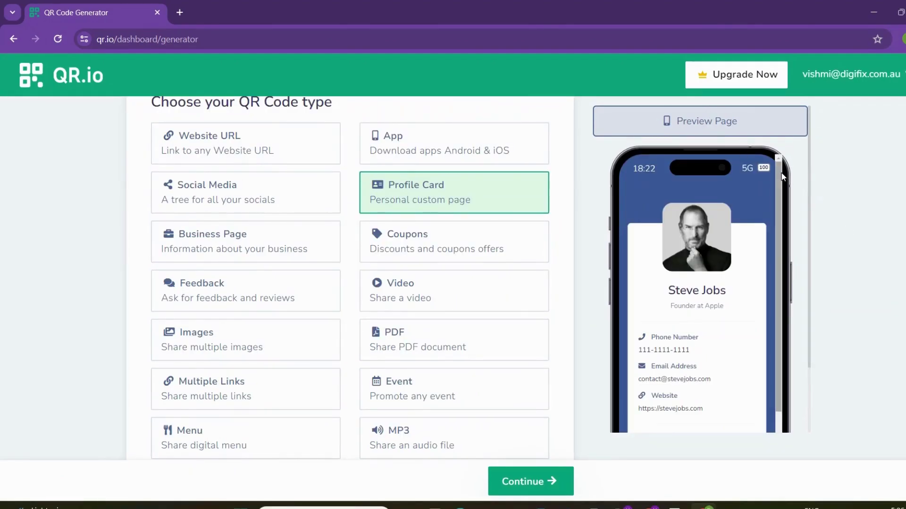
{"action": "mouse_move", "coordinate": [790, 177]}
{"action": "left_mouse_down"}
{"action": "mouse_move", "coordinate": [790, 266]}
{"action": "mouse_move", "coordinate": [800, 174]}
{"action": "left_mouse_up"}
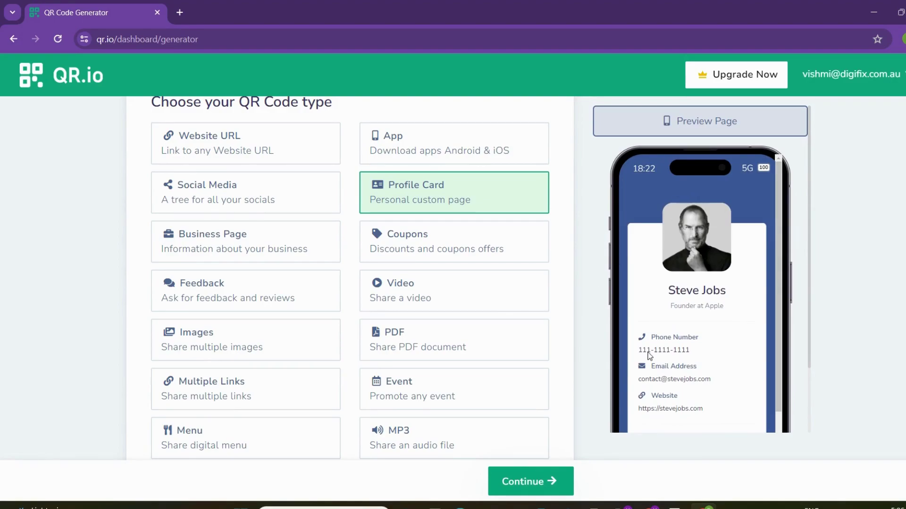
{"action": "left_click", "coordinate": [556, 481]}
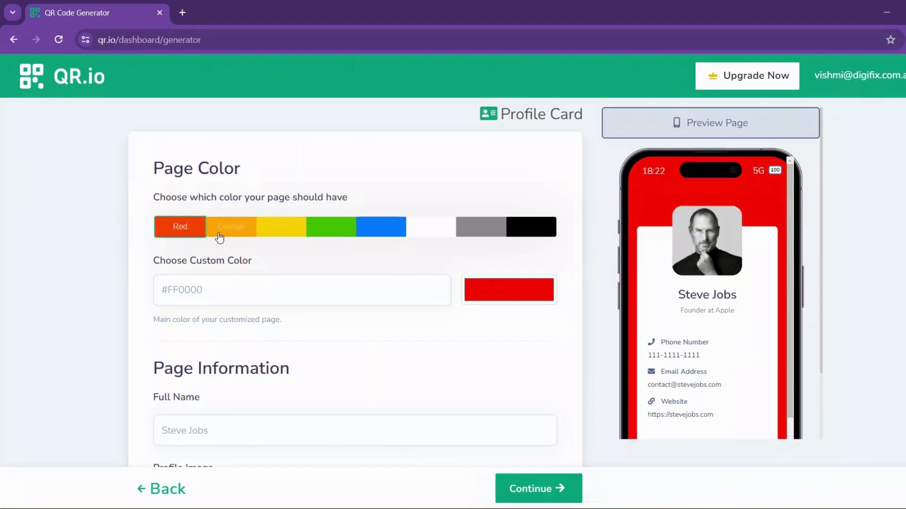
{"action": "left_click", "coordinate": [220, 230]}
{"action": "left_click", "coordinate": [283, 233]}
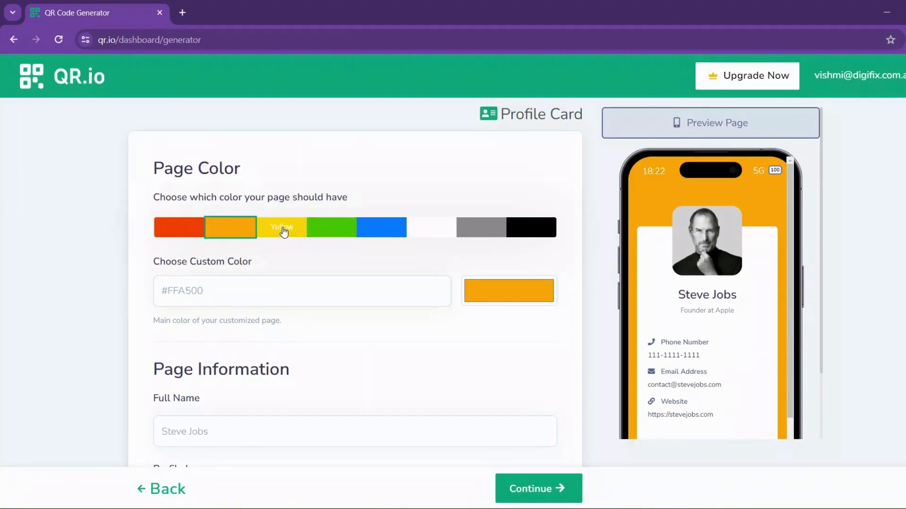
{"action": "left_click", "coordinate": [377, 230]}
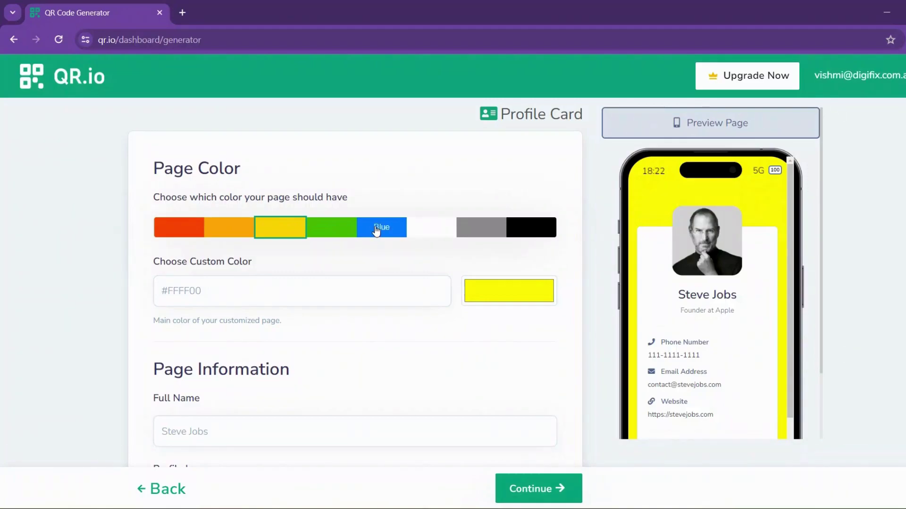
{"action": "left_click", "coordinate": [481, 230]}
{"action": "type", "text": "#FFC0CB"}
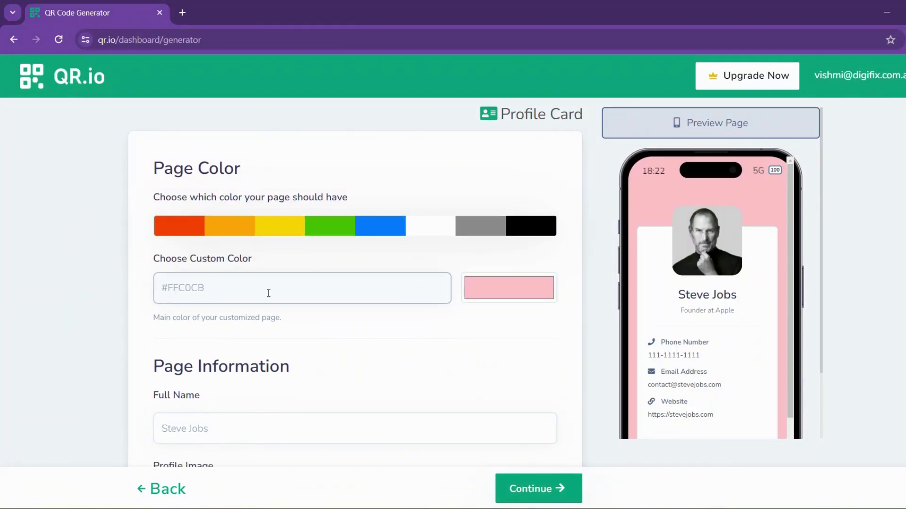
{"action": "scroll", "coordinate": [144, 300], "scroll_direction": "down", "scroll_amount": 3}
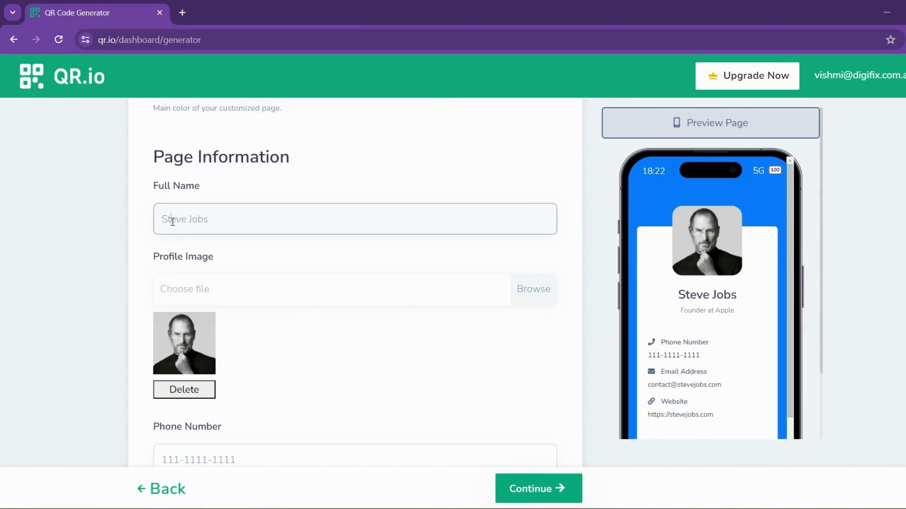
{"action": "triple_click", "coordinate": [172, 221]}
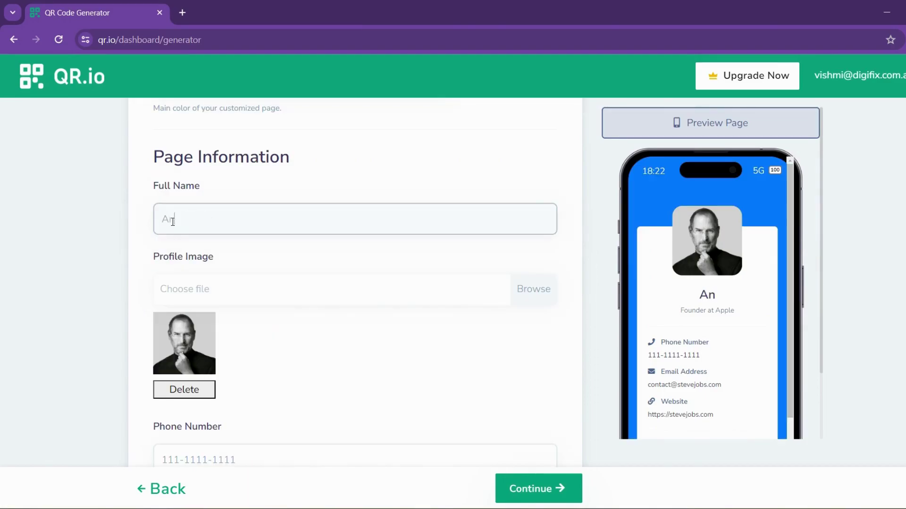
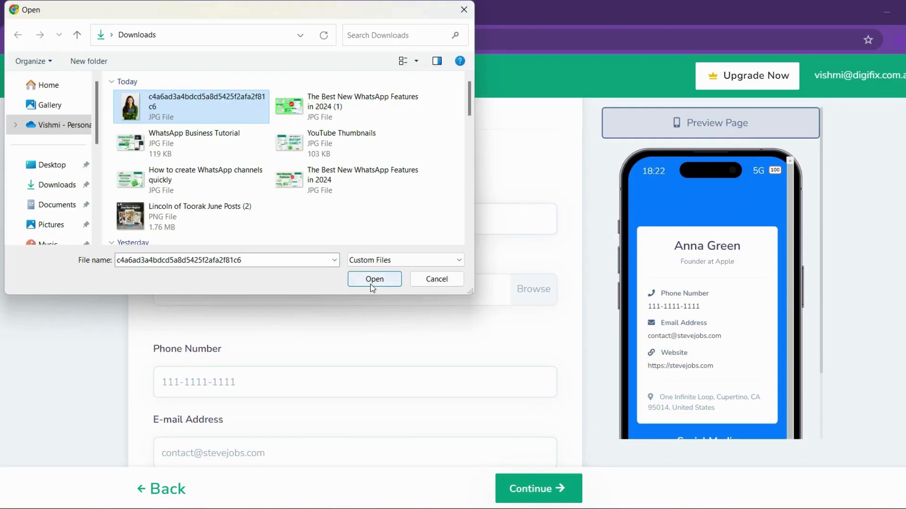
{"action": "left_click", "coordinate": [374, 278]}
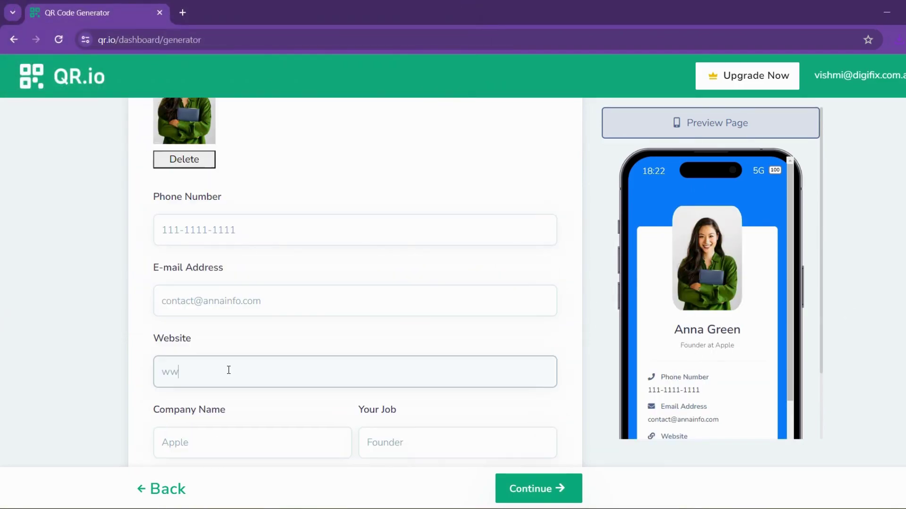
{"action": "type", "text": "igifix.com.au"}
{"action": "scroll", "coordinate": [354, 283], "scroll_direction": "down", "scroll_amount": 2}
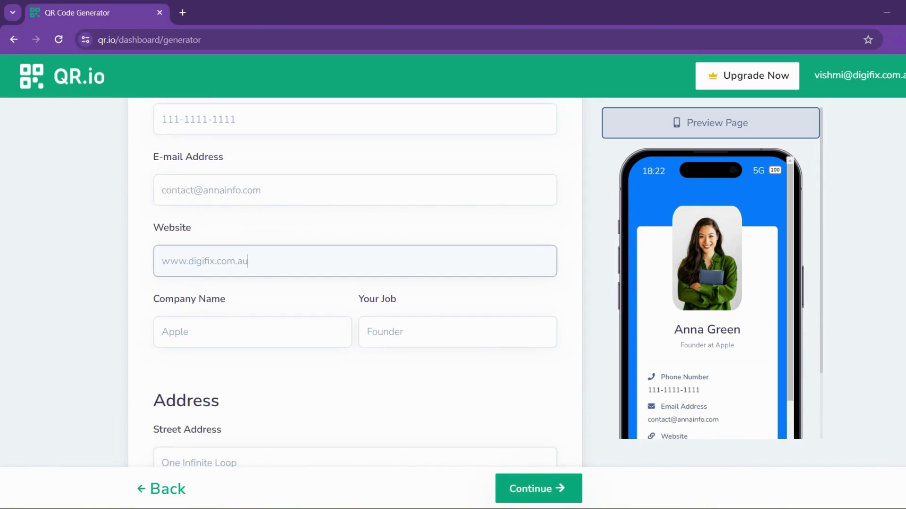
Step: Enter company DigiFix, job Marketing Manager, country Australia, and add a LinkedIn link
{"action": "left_click", "coordinate": [425, 326]}
{"action": "type", "text": "Marketing"}
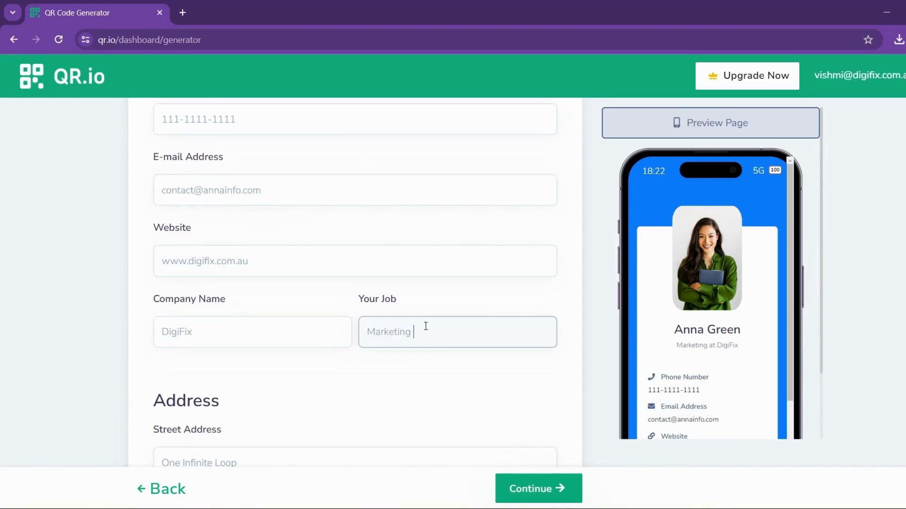
{"action": "type", "text": " Manager"}
{"action": "scroll", "coordinate": [436, 312], "scroll_direction": "down", "scroll_amount": 3}
{"action": "left_click", "coordinate": [201, 390]}
{"action": "type", "text": "Australia"}
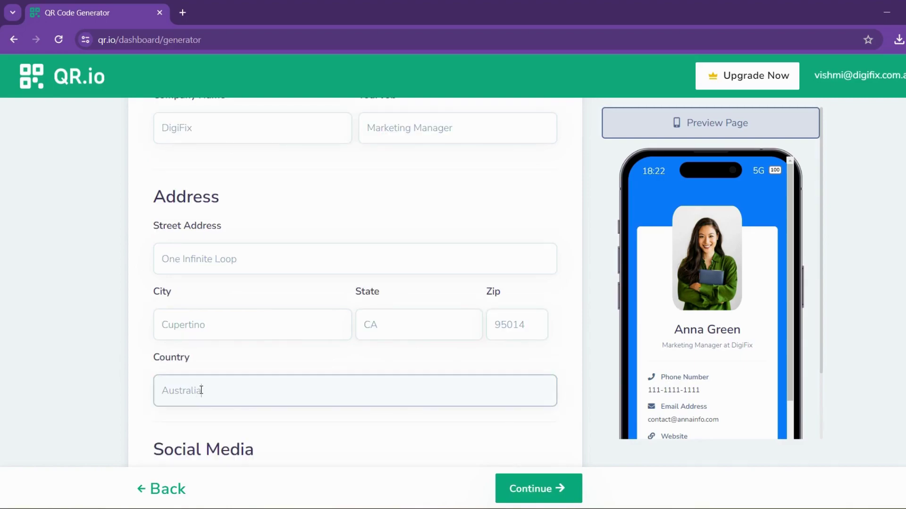
{"action": "scroll", "coordinate": [214, 262], "scroll_direction": "down", "scroll_amount": 4}
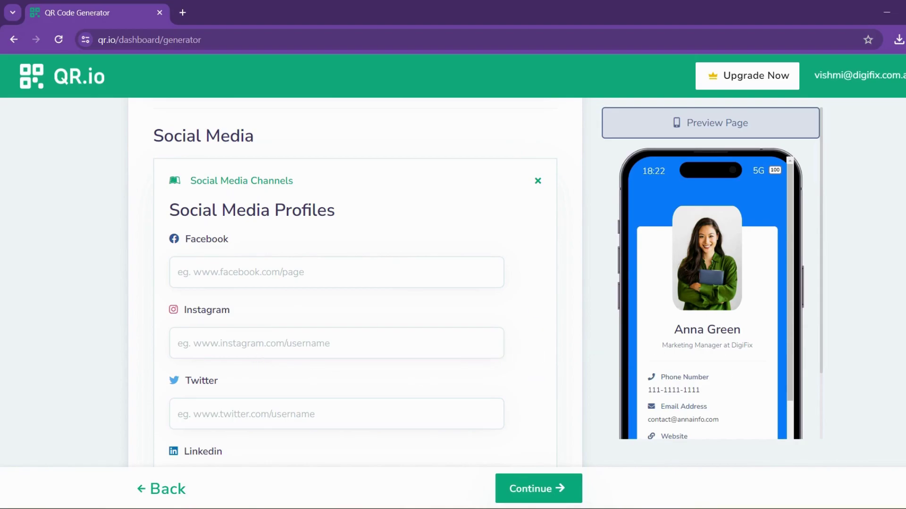
{"action": "scroll", "coordinate": [186, 340], "scroll_direction": "down", "scroll_amount": 3}
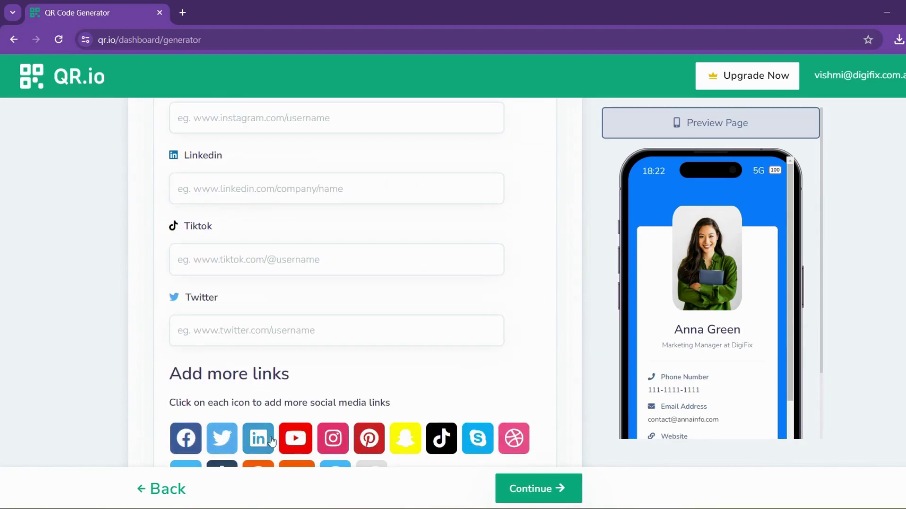
{"action": "left_click", "coordinate": [265, 440]}
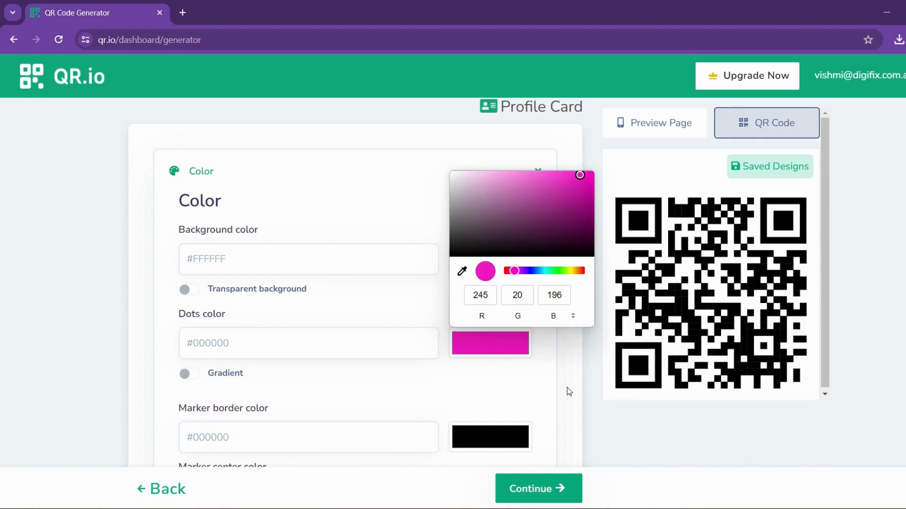
Step: Pick the third Dots style under Shape & Form and the SCAN ME centre logo
{"action": "left_click", "coordinate": [568, 391]}
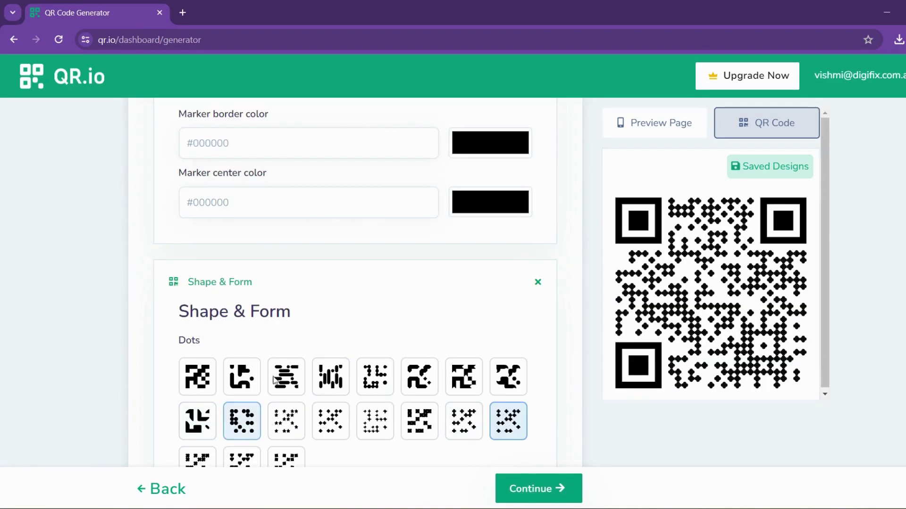
{"action": "left_click", "coordinate": [287, 375]}
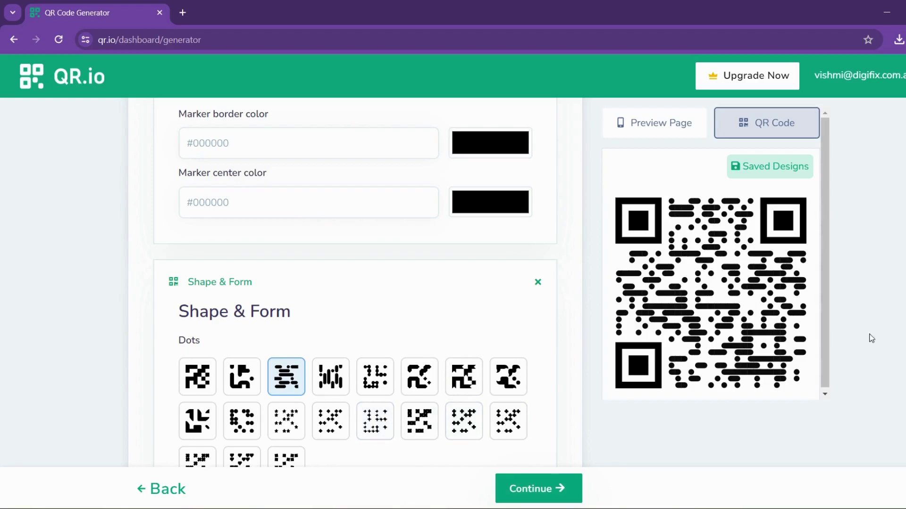
{"action": "scroll", "coordinate": [225, 270], "scroll_direction": "down", "scroll_amount": 8}
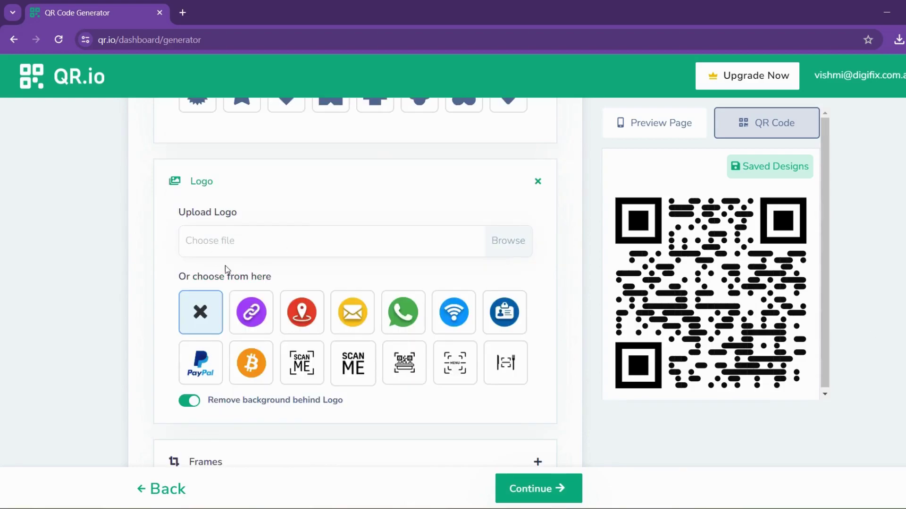
{"action": "left_click", "coordinate": [454, 316]}
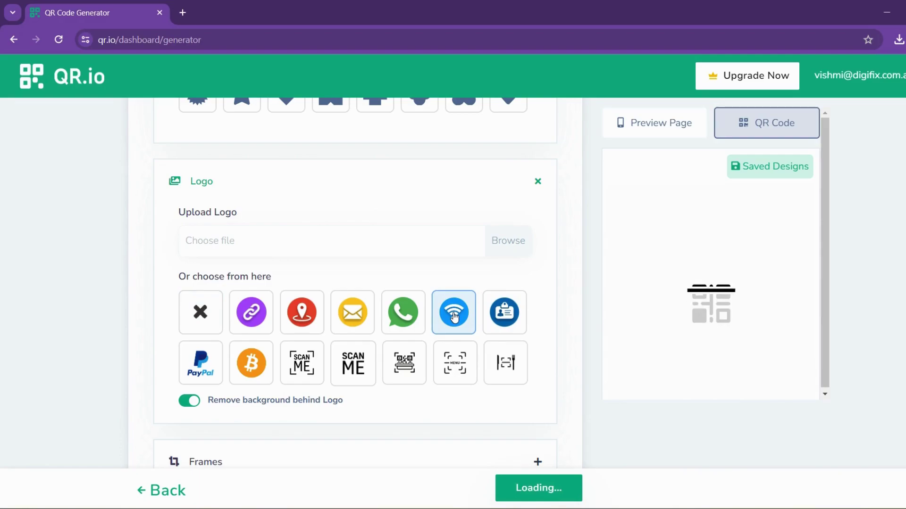
{"action": "left_click", "coordinate": [558, 489]}
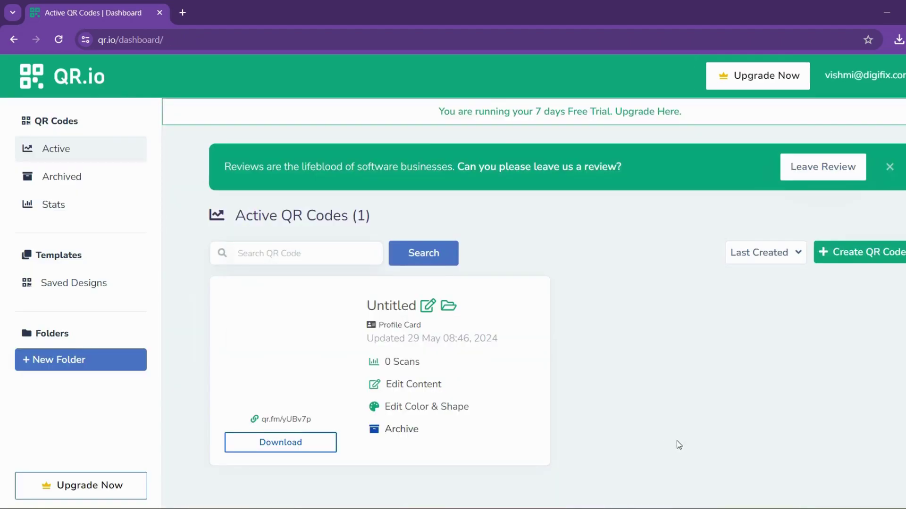
{"action": "left_click", "coordinate": [279, 404]}
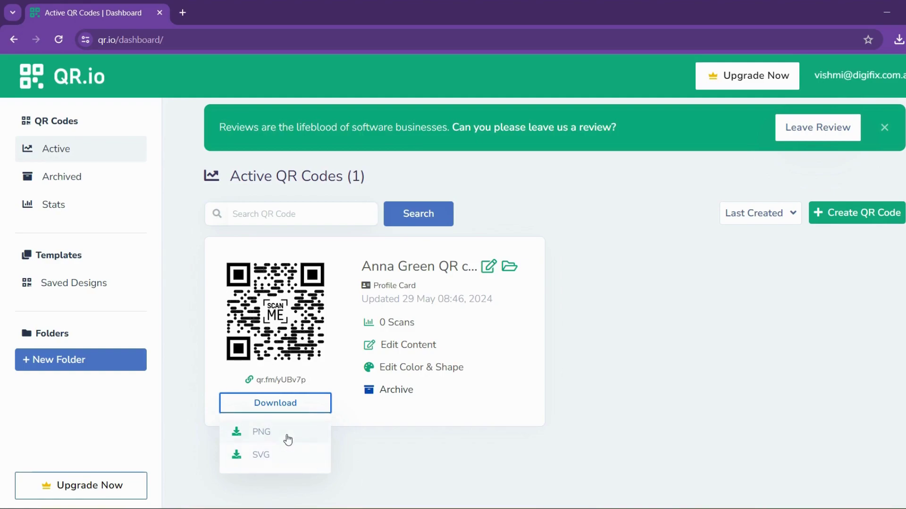
{"action": "left_click", "coordinate": [278, 434]}
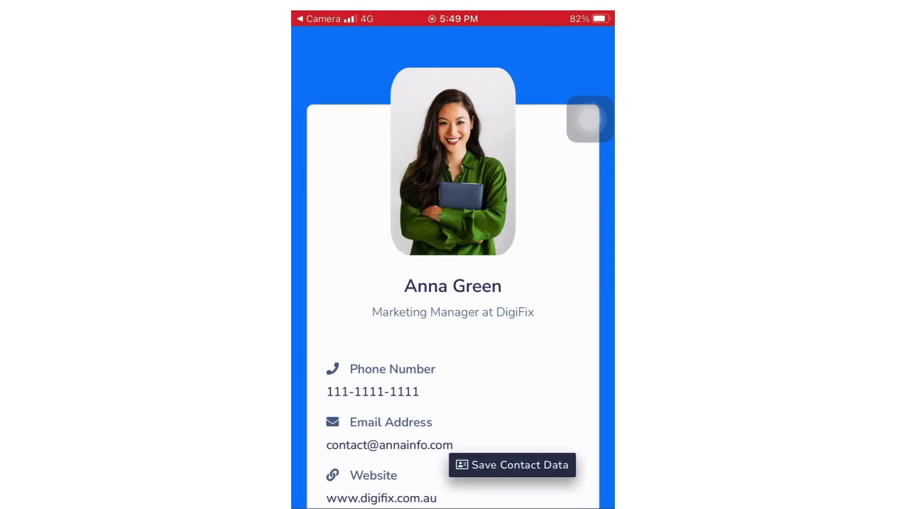
{"action": "scroll", "coordinate": [453, 283], "scroll_direction": "down", "scroll_amount": 5}
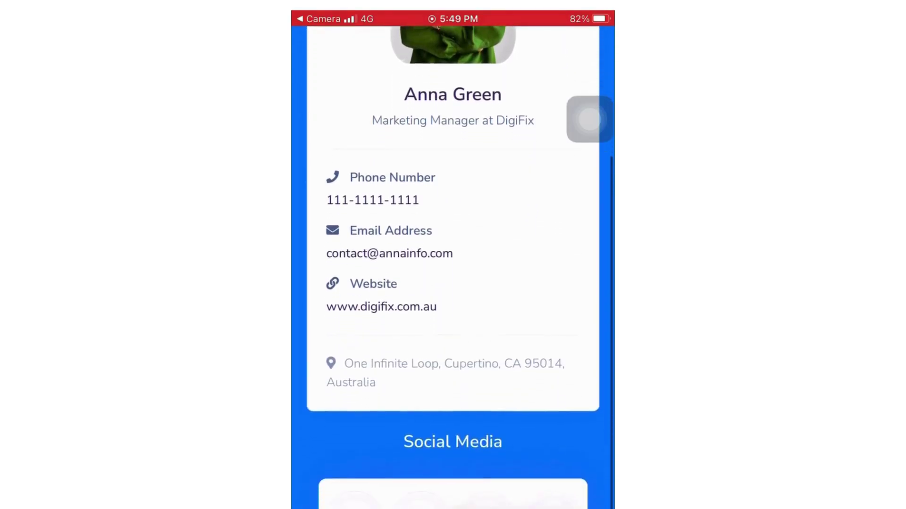
{"action": "scroll", "coordinate": [453, 283], "scroll_direction": "down", "scroll_amount": 3}
{"action": "scroll", "coordinate": [453, 283], "scroll_direction": "up", "scroll_amount": 1}
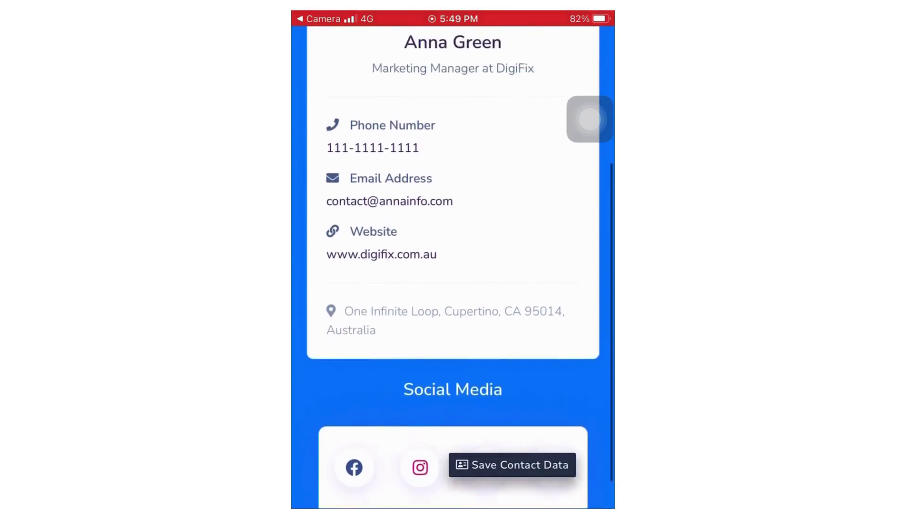